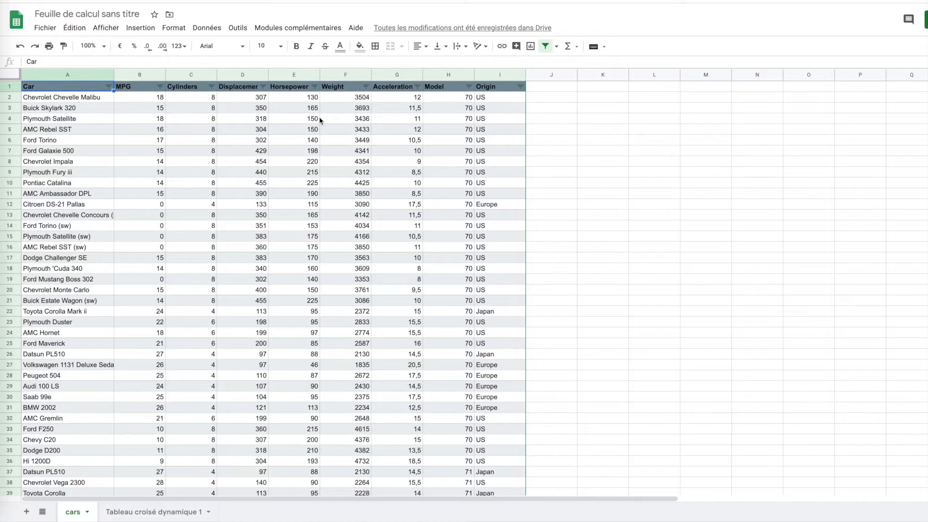
Sort the cars table by the Car column from Z to A
{"action": "left_click", "coordinate": [207, 28]}
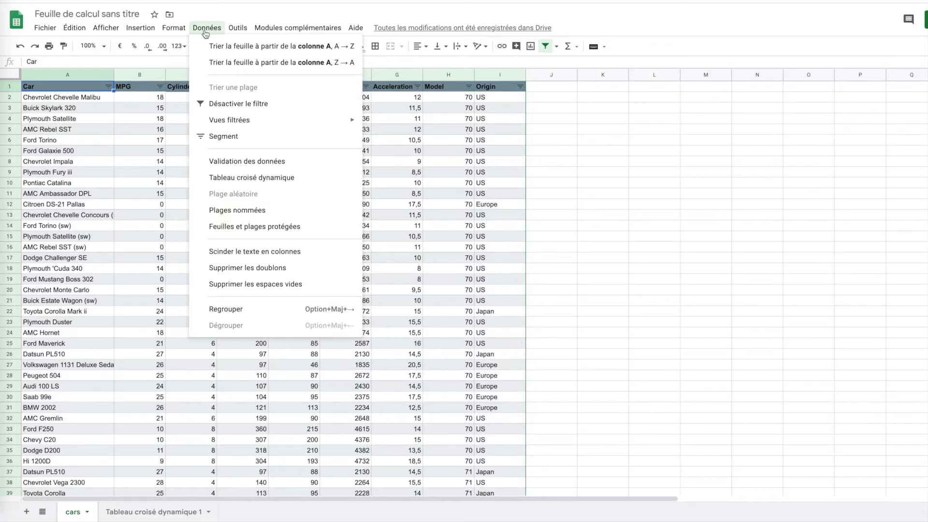
{"action": "mouse_move", "coordinate": [222, 127]}
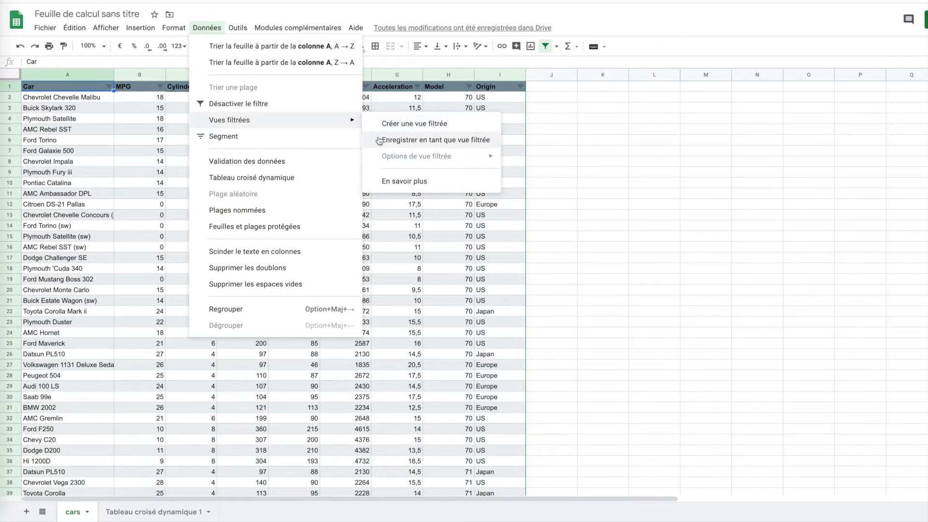
{"action": "left_click", "coordinate": [99, 96]}
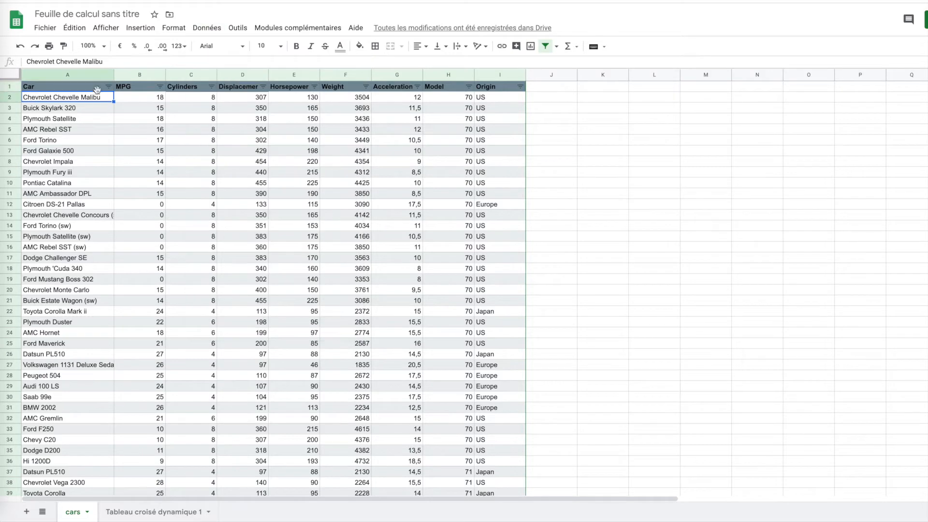
{"action": "left_click", "coordinate": [108, 86]}
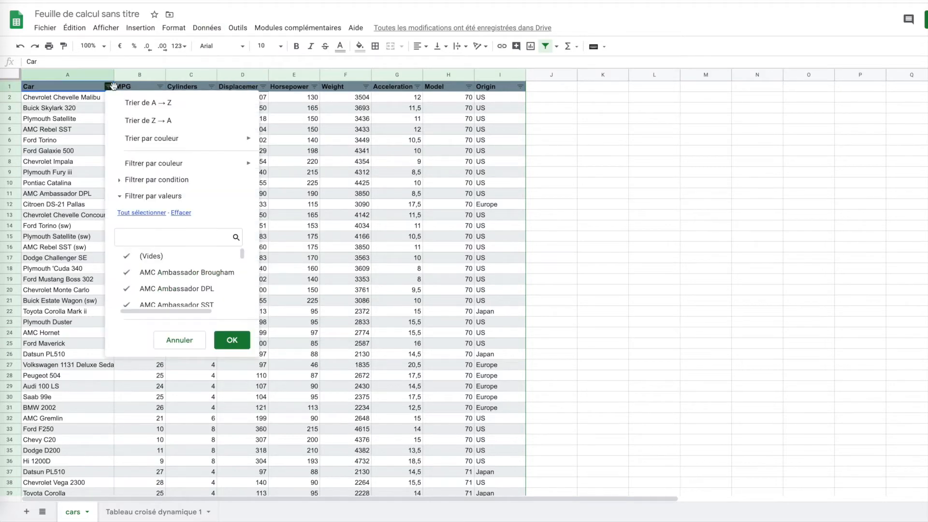
{"action": "left_click", "coordinate": [143, 123]}
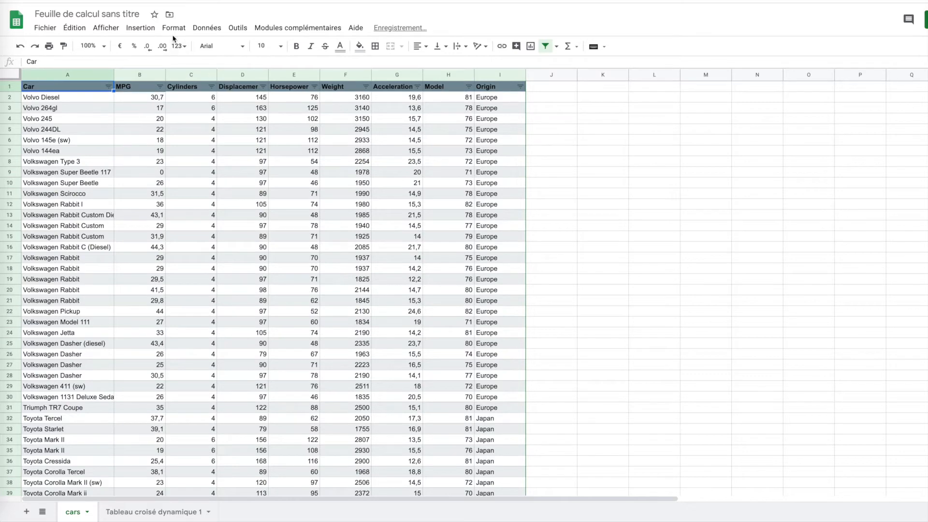
Save the current sorting as a filtered view named "Filtre inverse Alpha" and dismiss the introductory tip
{"action": "left_click", "coordinate": [206, 29]}
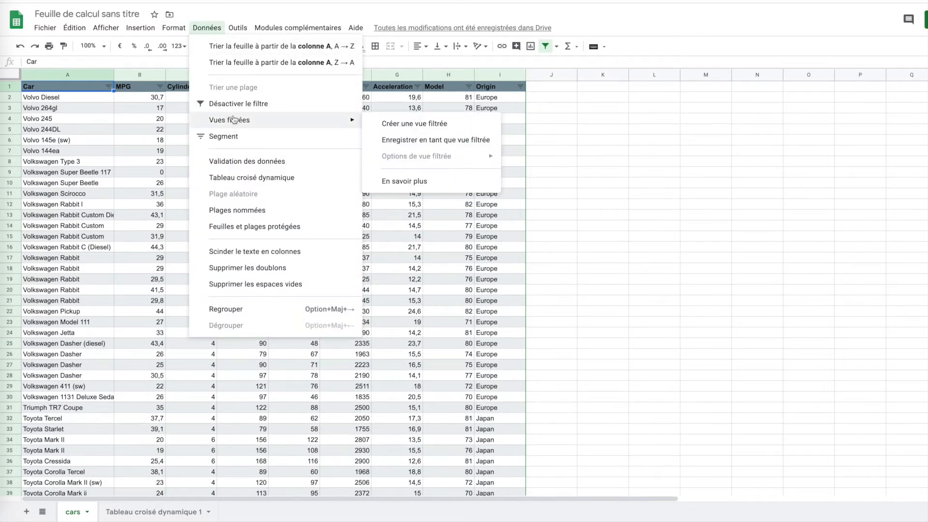
{"action": "left_click", "coordinate": [387, 140]}
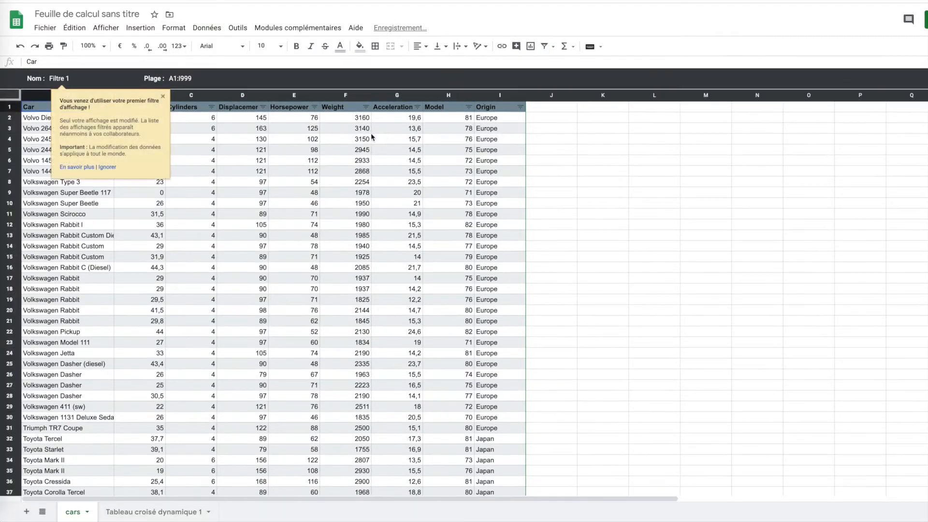
{"action": "left_click", "coordinate": [46, 79]}
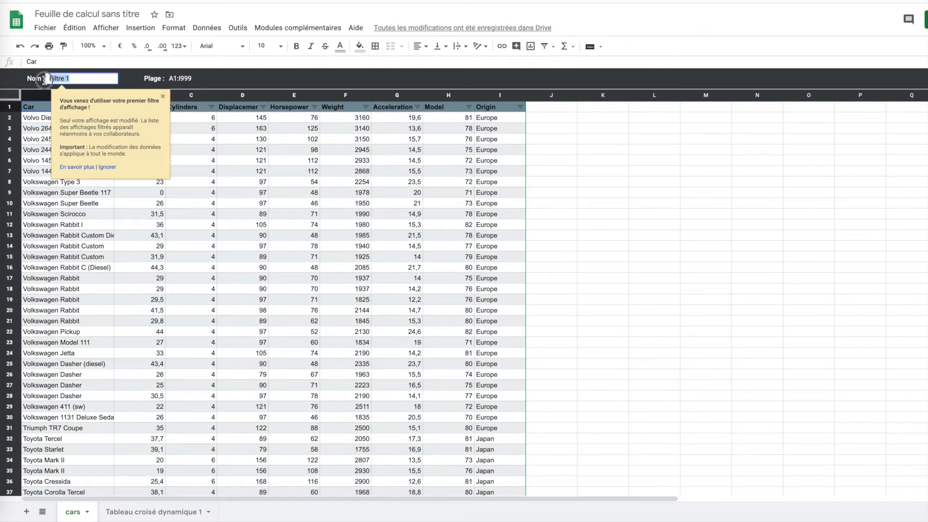
{"action": "type", "text": "Filtre inverse Alpha"}
{"action": "key", "text": "Return"}
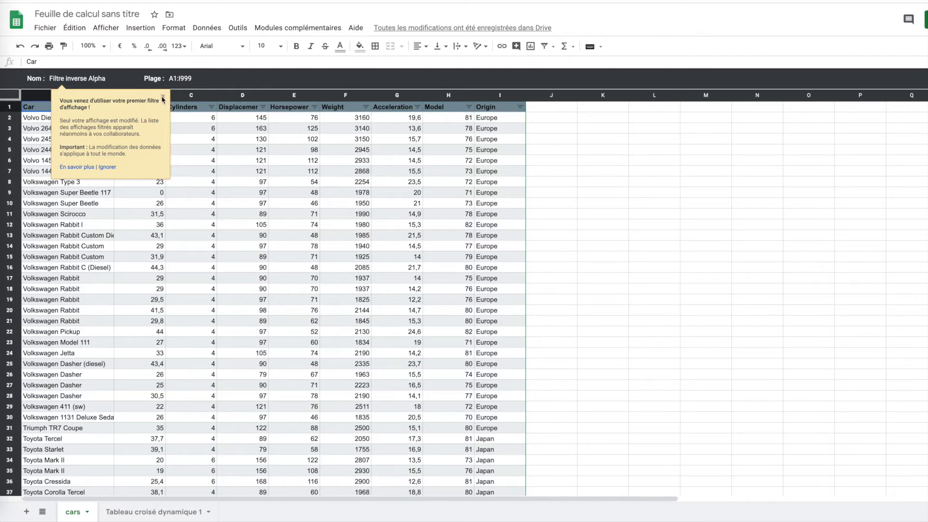
{"action": "left_click", "coordinate": [162, 96]}
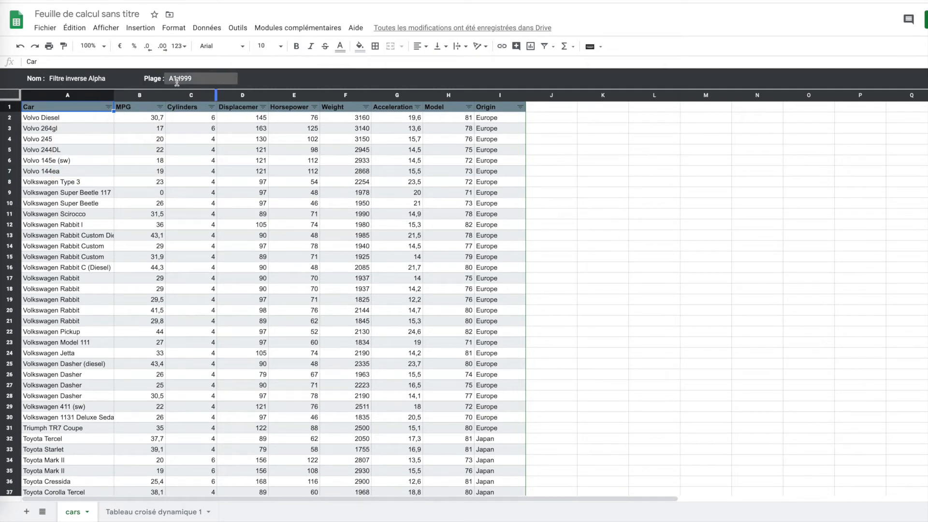
Filter the Horsepower column by values so that only rows with 46 are shown
{"action": "left_click", "coordinate": [314, 107]}
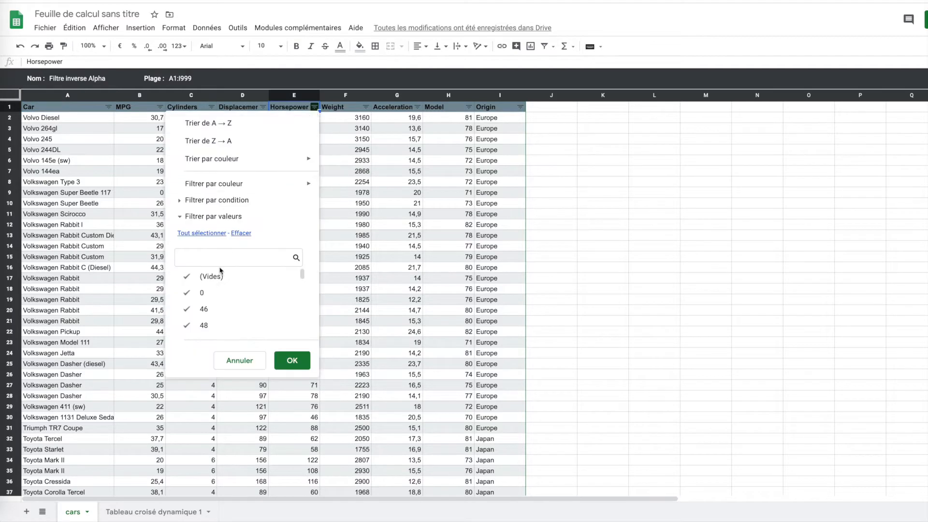
{"action": "left_click", "coordinate": [241, 234]}
{"action": "left_click", "coordinate": [203, 309]}
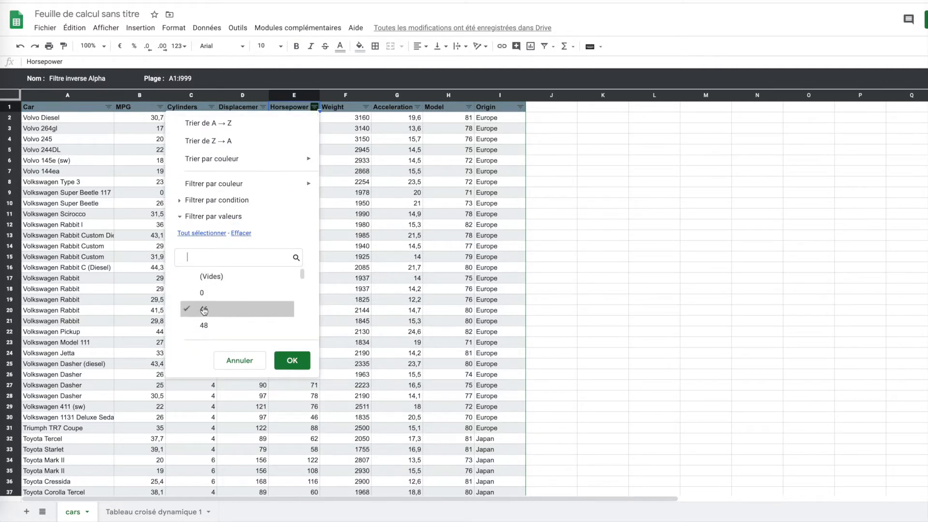
{"action": "left_click", "coordinate": [291, 361]}
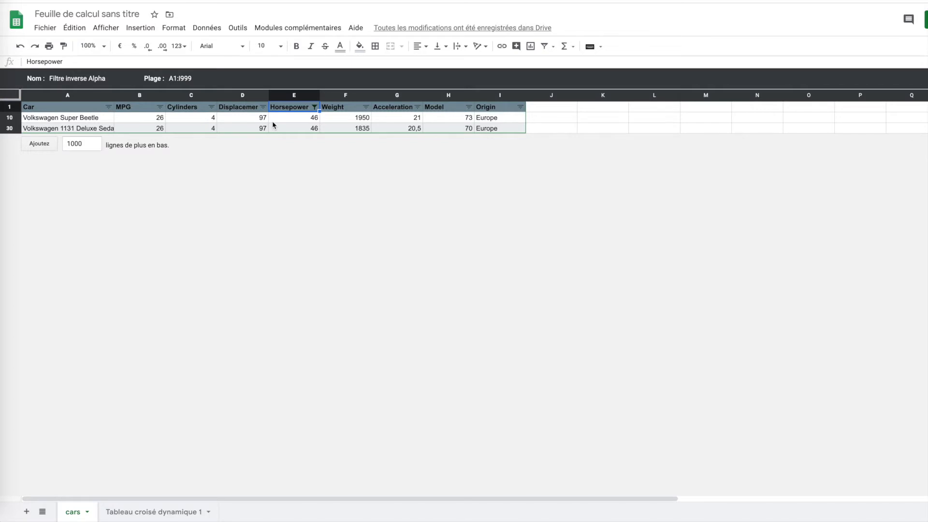
Exit the filtered view to return to the normal display of the cars sheet
{"action": "left_click", "coordinate": [218, 30]}
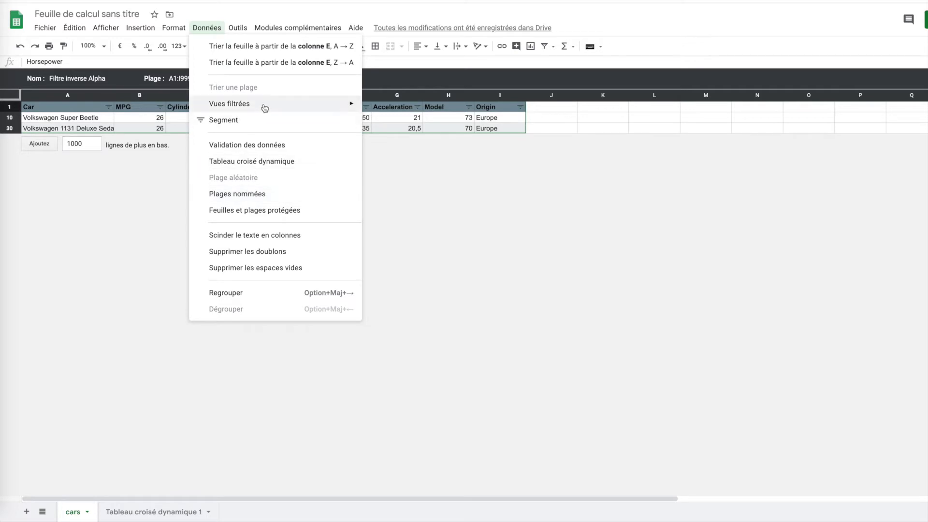
{"action": "mouse_move", "coordinate": [264, 109]}
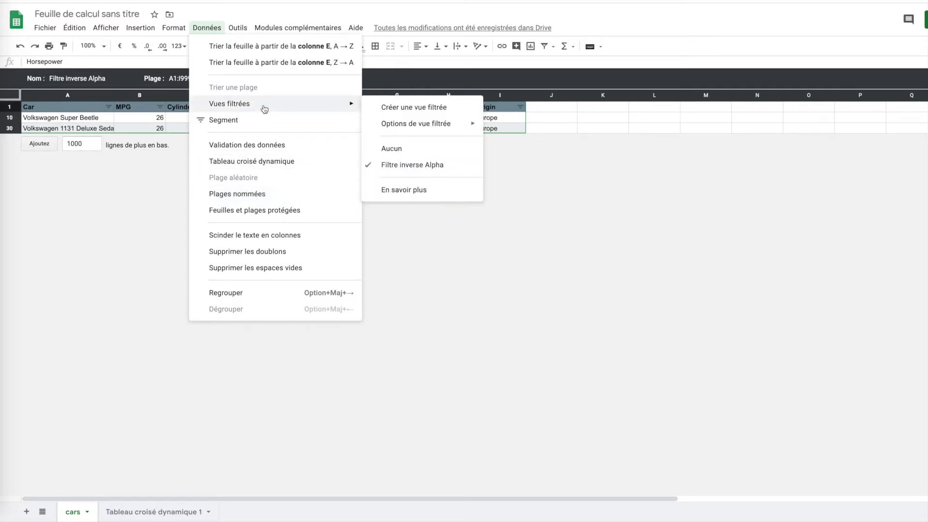
{"action": "left_click", "coordinate": [424, 149]}
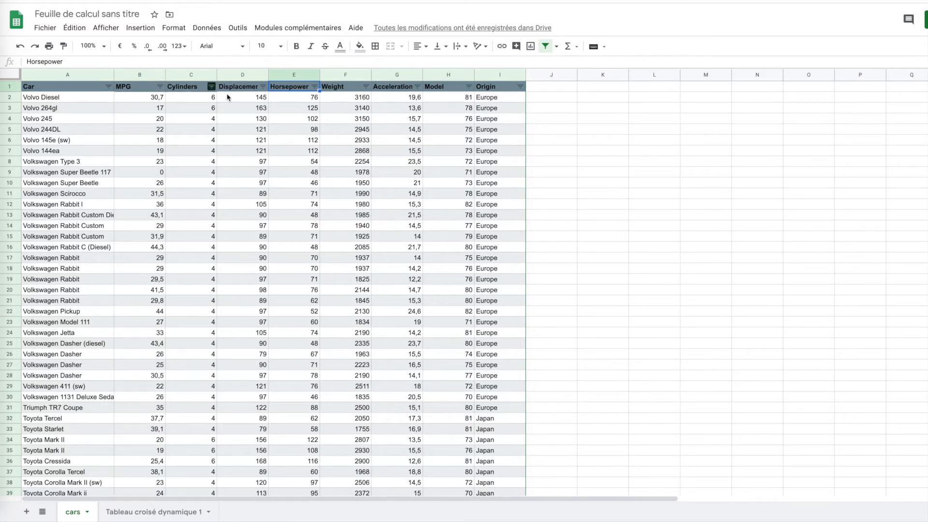
Reopen the saved filtered view "Filtre inverse Alpha" on the cars sheet
{"action": "left_click", "coordinate": [237, 28]}
{"action": "mouse_move", "coordinate": [207, 27]}
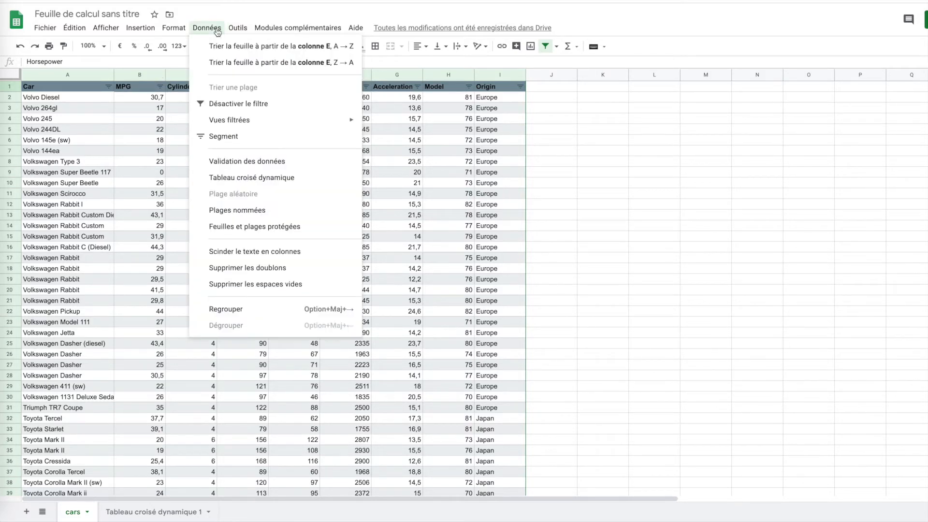
{"action": "mouse_move", "coordinate": [263, 120]}
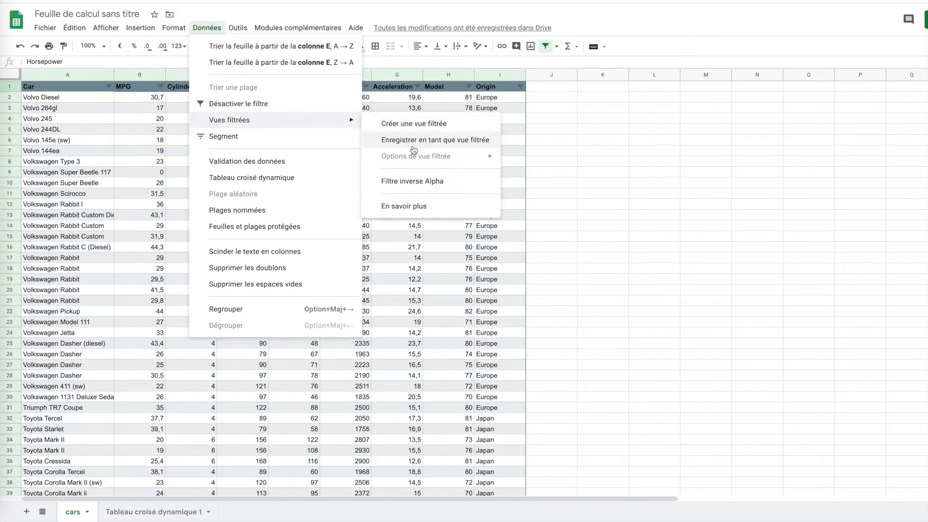
{"action": "left_click", "coordinate": [413, 181]}
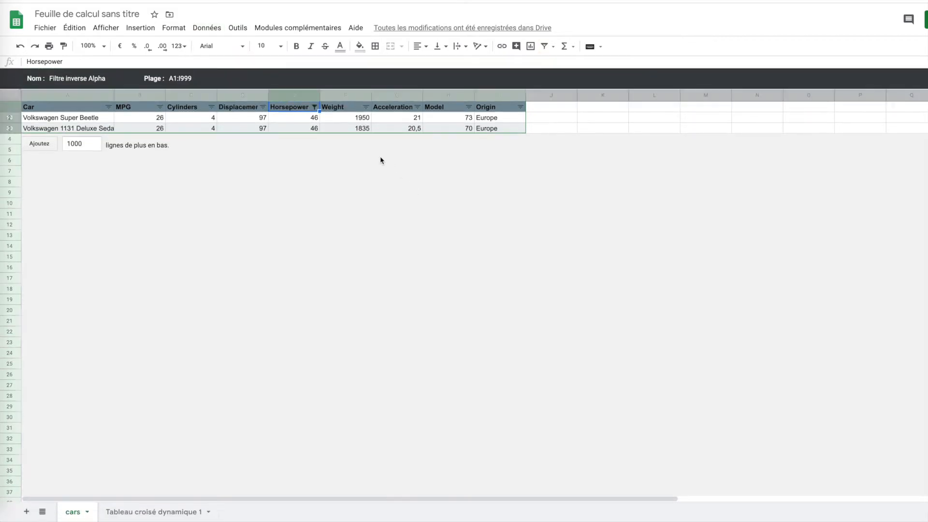
Reset the Horsepower filter in the view by selecting all its values again
{"action": "left_click", "coordinate": [314, 108]}
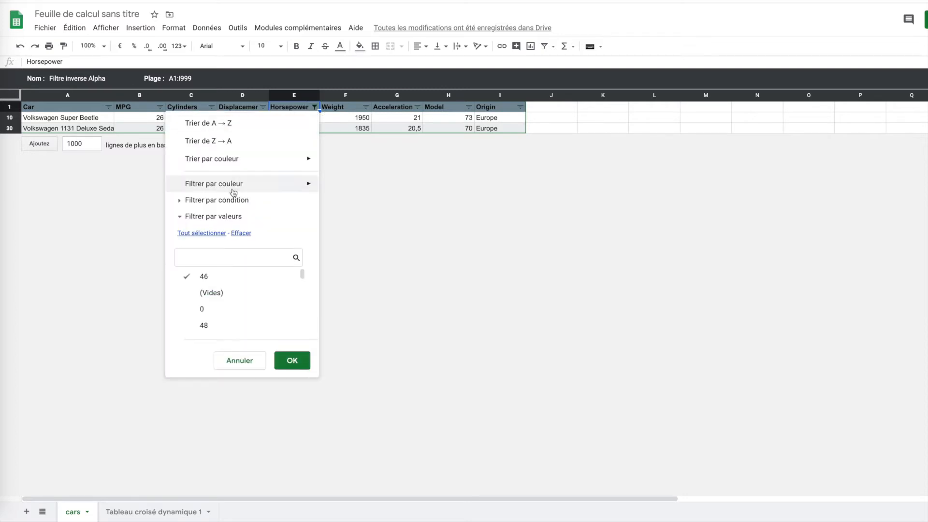
{"action": "left_click", "coordinate": [213, 234]}
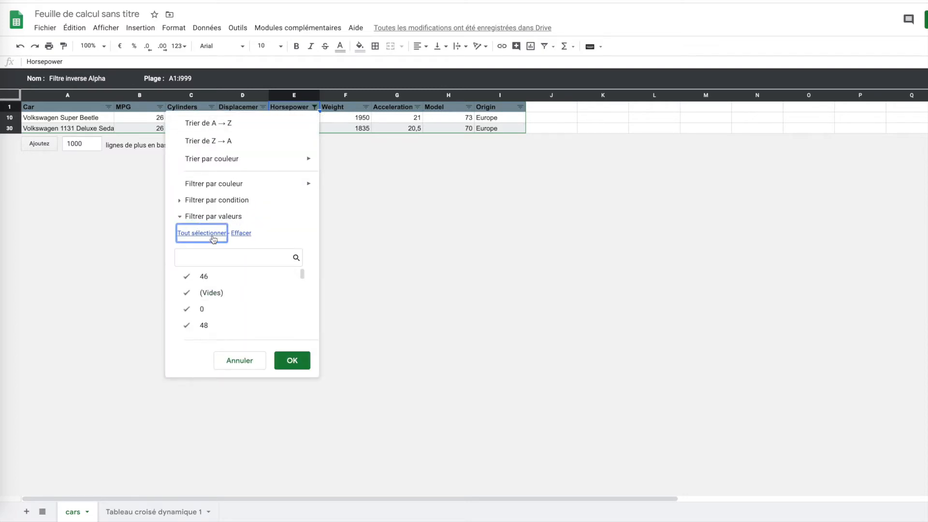
{"action": "left_click", "coordinate": [293, 359]}
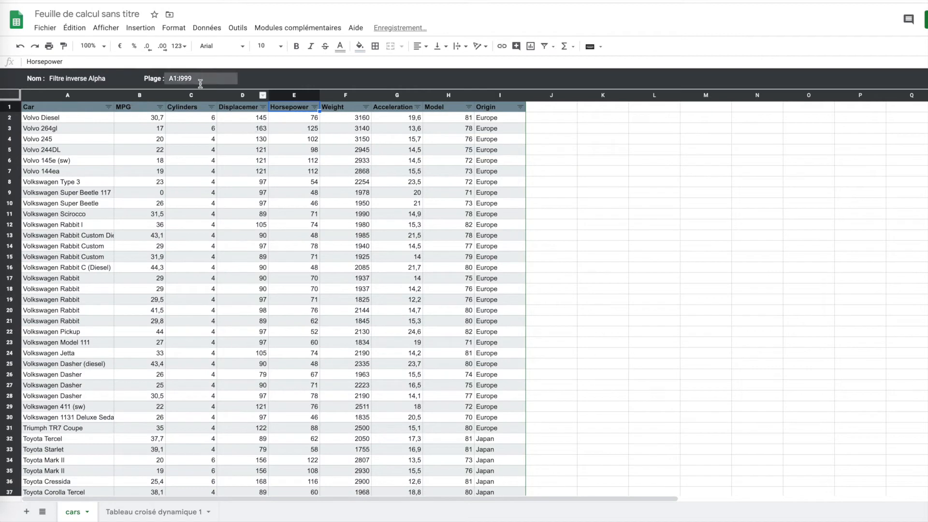
Filter the Cylinders column of the view to show only cars with 6 or 8 cylinders
{"action": "left_click", "coordinate": [211, 107]}
{"action": "left_click", "coordinate": [101, 276]}
{"action": "left_click", "coordinate": [138, 233]}
{"action": "scroll", "coordinate": [121, 298], "scroll_direction": "down", "scroll_amount": 2}
{"action": "left_click", "coordinate": [108, 325]}
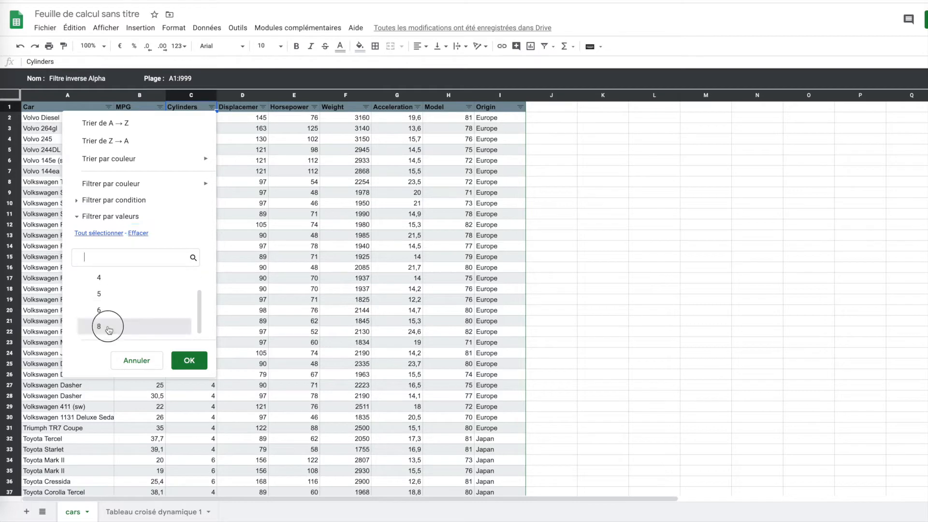
{"action": "left_click", "coordinate": [111, 311]}
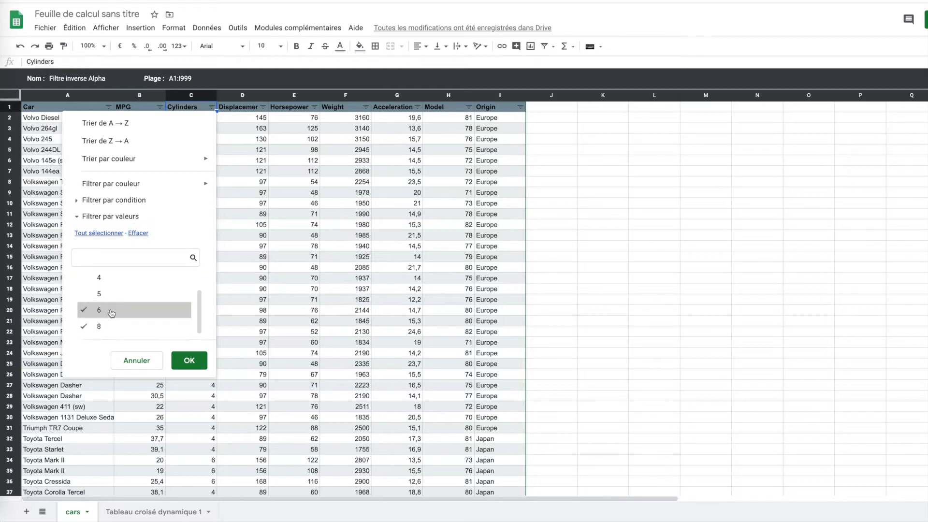
{"action": "left_click", "coordinate": [189, 360]}
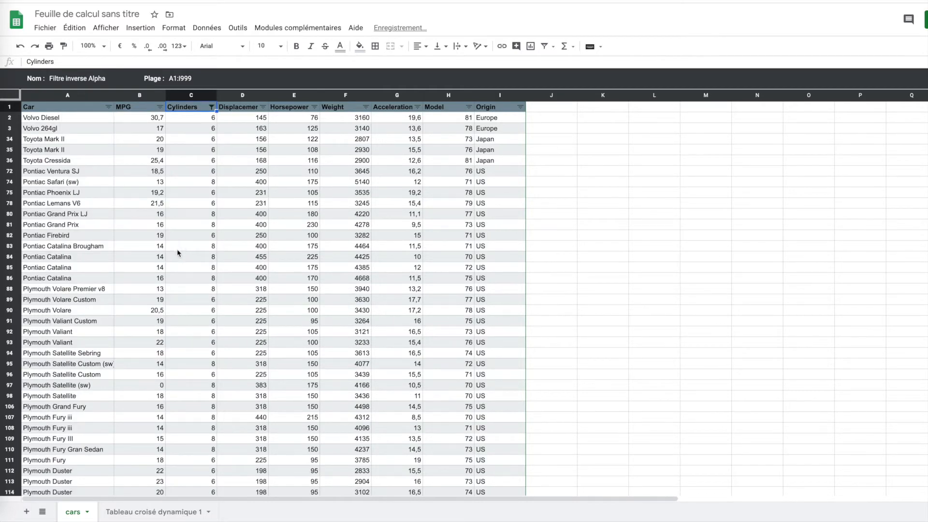
{"action": "scroll", "coordinate": [181, 254], "scroll_direction": "down", "scroll_amount": 10}
{"action": "scroll", "coordinate": [178, 250], "scroll_direction": "up", "scroll_amount": 10}
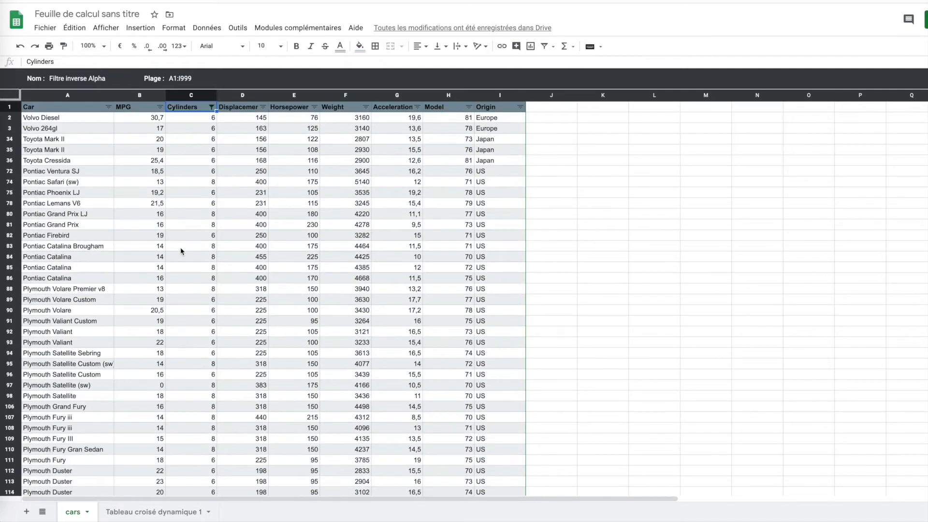
Leave the "Filtre inverse Alpha" view by switching the filtered view to none
{"action": "left_click", "coordinate": [207, 27]}
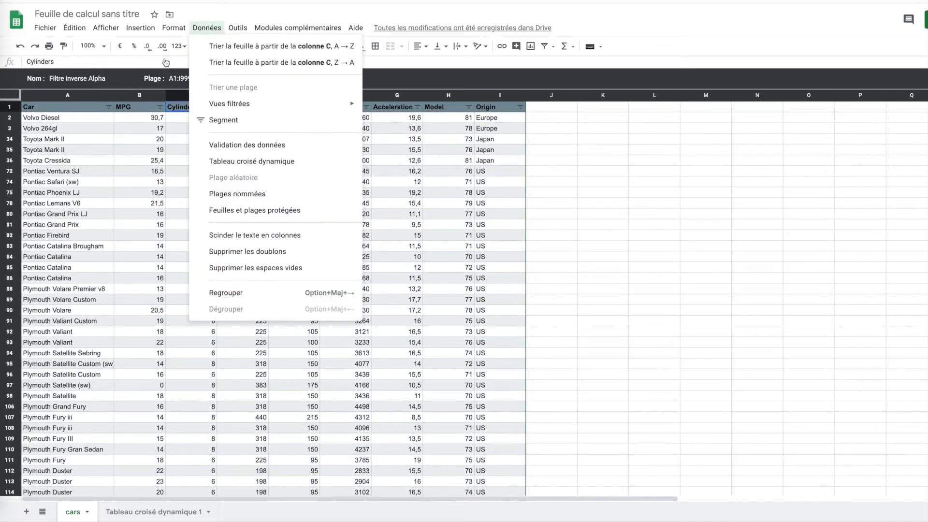
{"action": "mouse_move", "coordinate": [319, 111]}
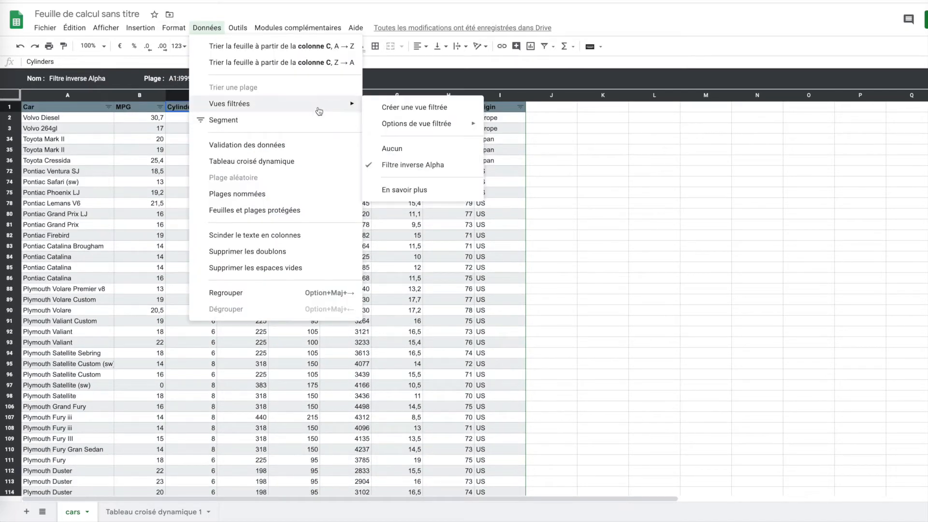
{"action": "left_click", "coordinate": [395, 149]}
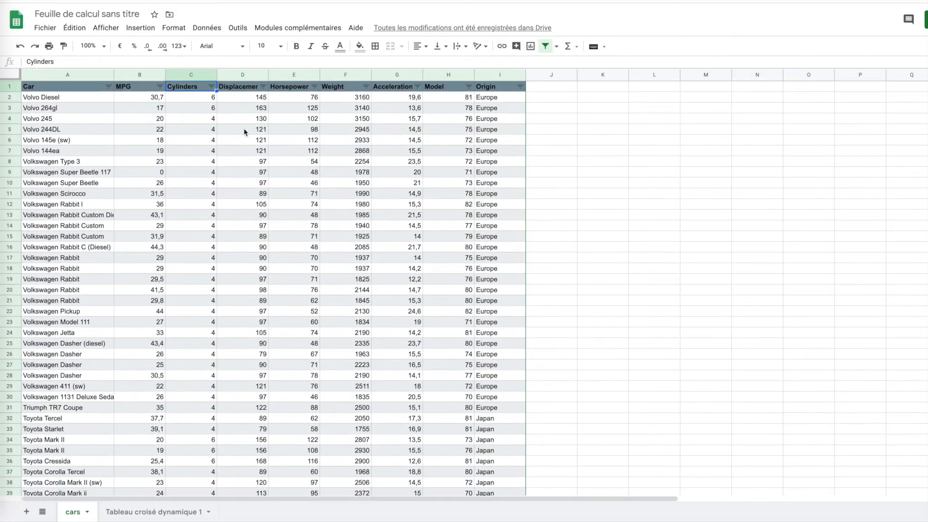
Apply the saved filtered view "Filtre inverse Alpha" to the cars table again
{"action": "left_click", "coordinate": [203, 29]}
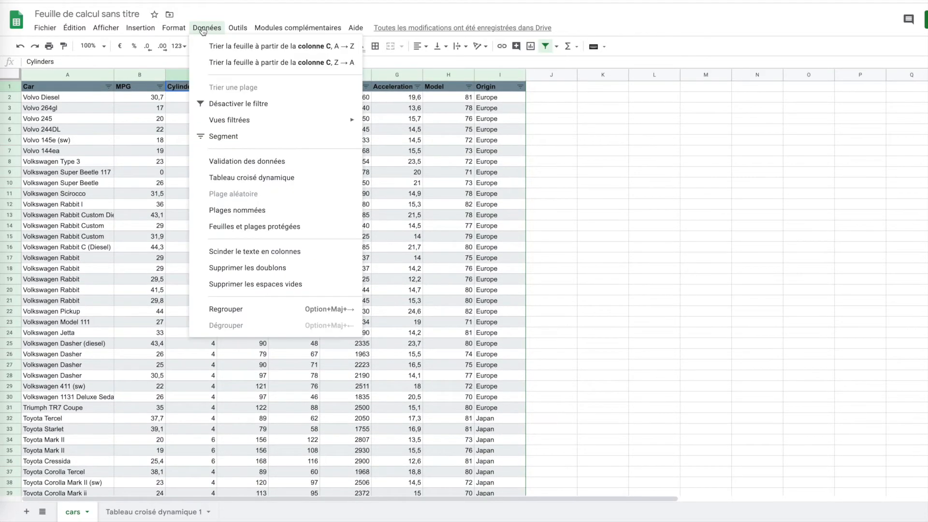
{"action": "mouse_move", "coordinate": [290, 120]}
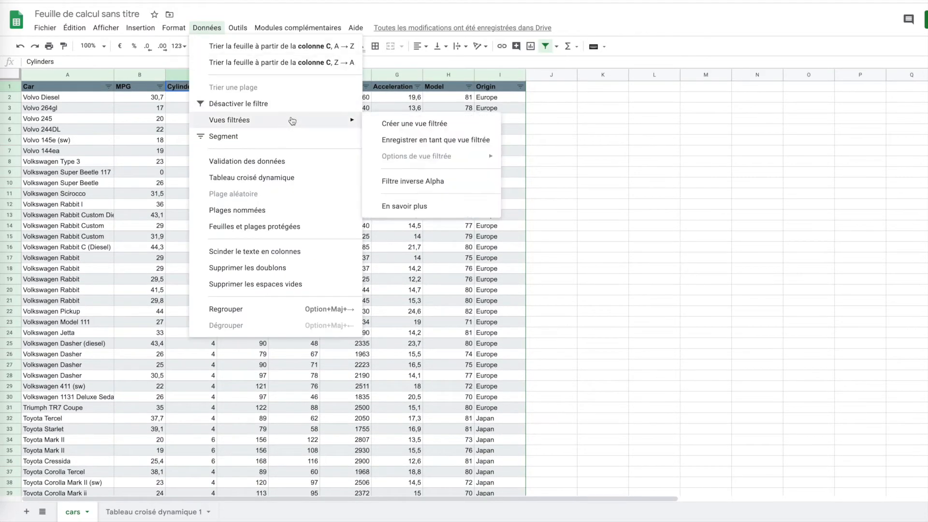
{"action": "left_click", "coordinate": [419, 182]}
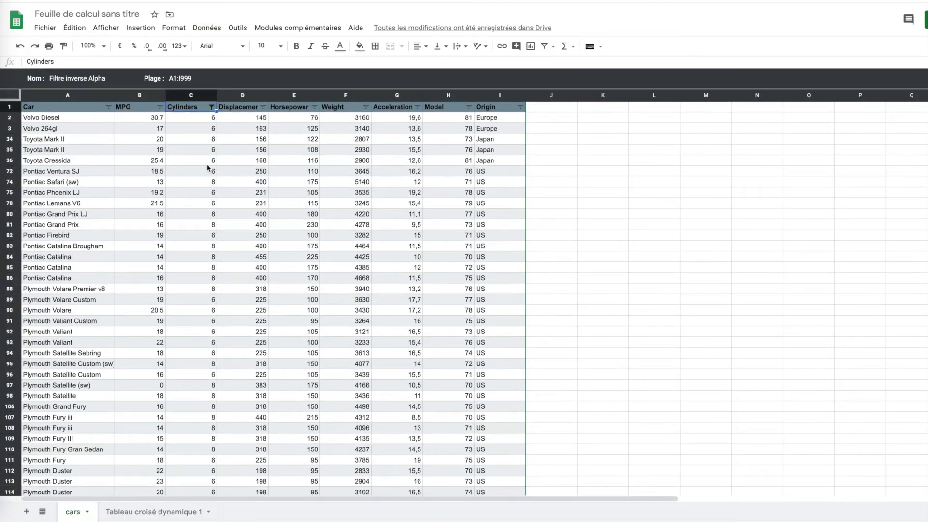
Create a new, additional filtered view for the cars table
{"action": "left_click", "coordinate": [208, 28]}
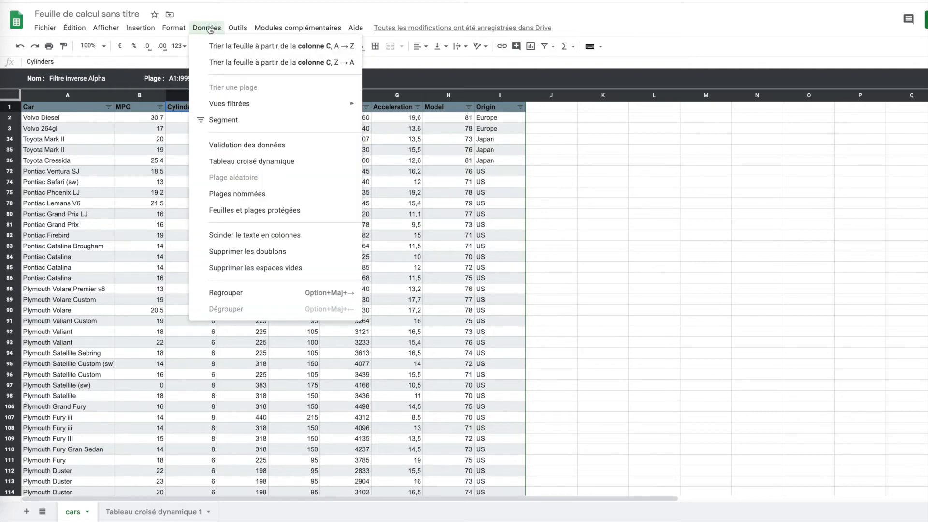
{"action": "mouse_move", "coordinate": [209, 106]}
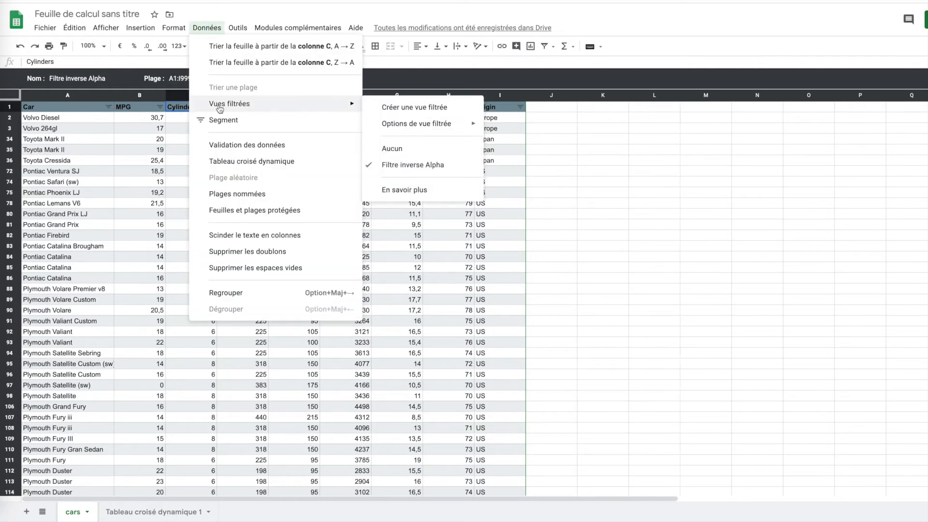
{"action": "left_click", "coordinate": [416, 109]}
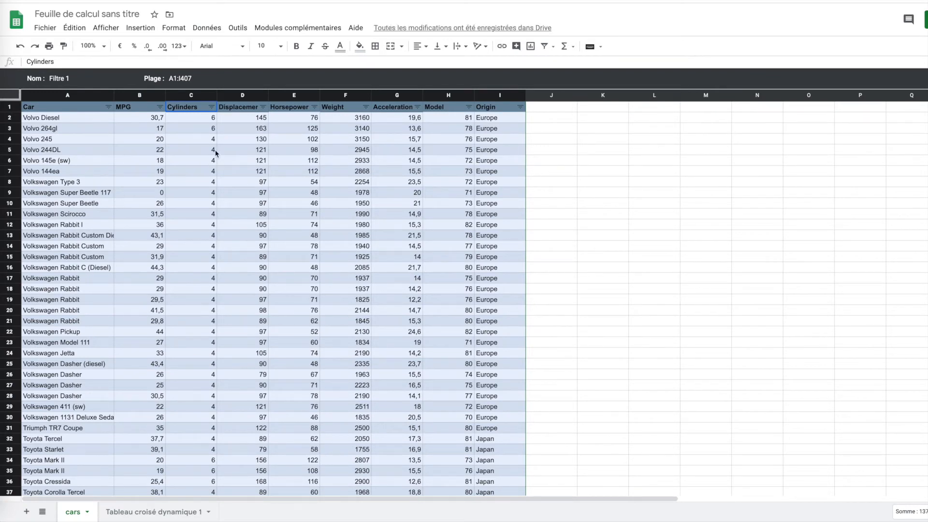
Rename the new filtered view "Cylenders 4"
{"action": "left_click", "coordinate": [68, 79]}
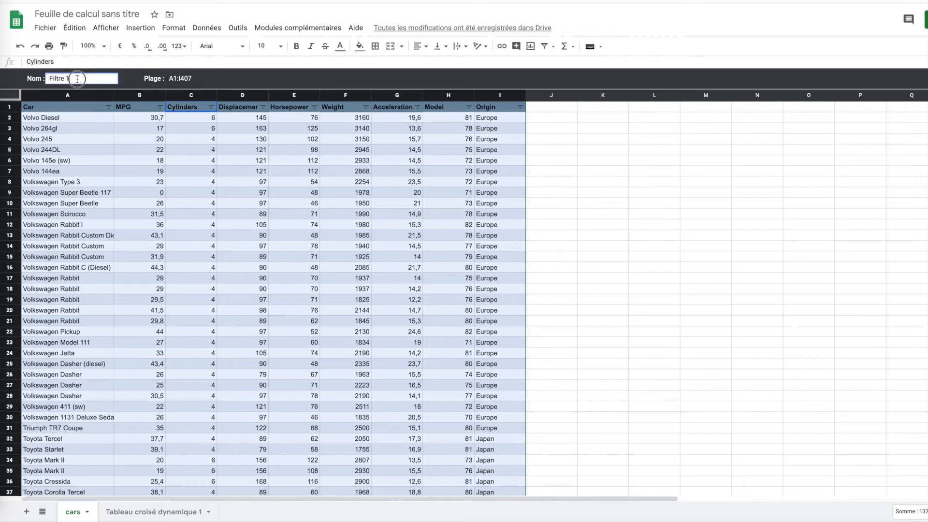
{"action": "left_click", "coordinate": [63, 78]}
{"action": "type", "text": "Cylenders 4"}
{"action": "key", "text": "Return"}
Filter the Cylinders column of the "Cylenders 4" view by values to show only cars with 4 cylinders
{"action": "left_click", "coordinate": [211, 107]}
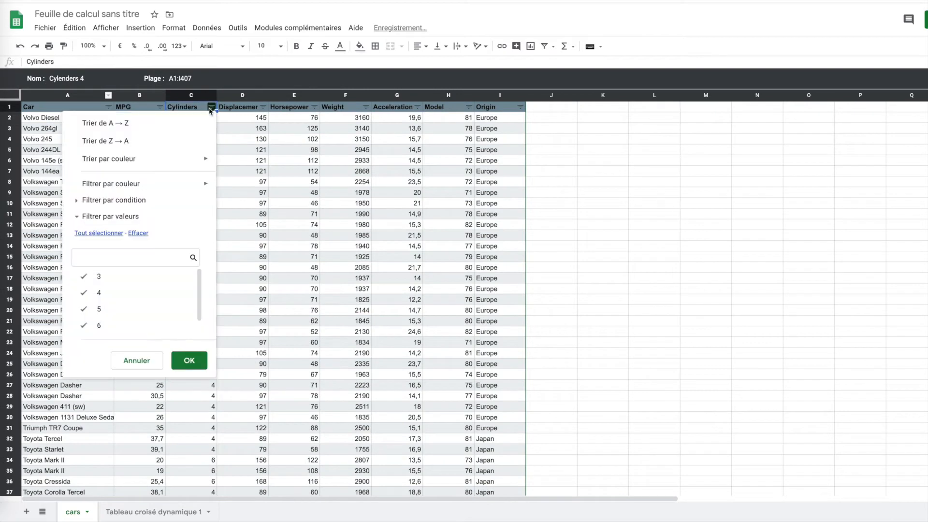
{"action": "left_click", "coordinate": [134, 235]}
{"action": "left_click", "coordinate": [99, 293]}
{"action": "left_click", "coordinate": [187, 362]}
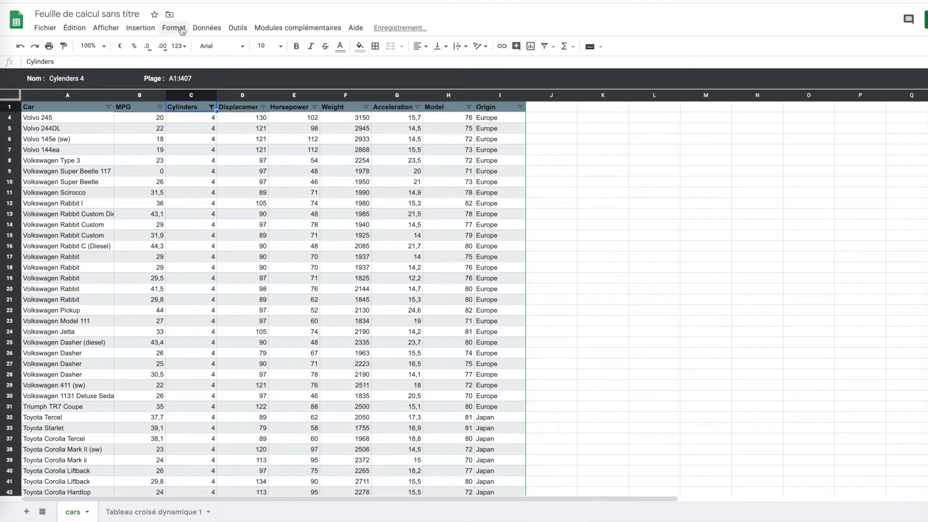
Switch the cars table to the saved filtered view "Filtre inverse Alpha"
{"action": "left_click", "coordinate": [207, 27]}
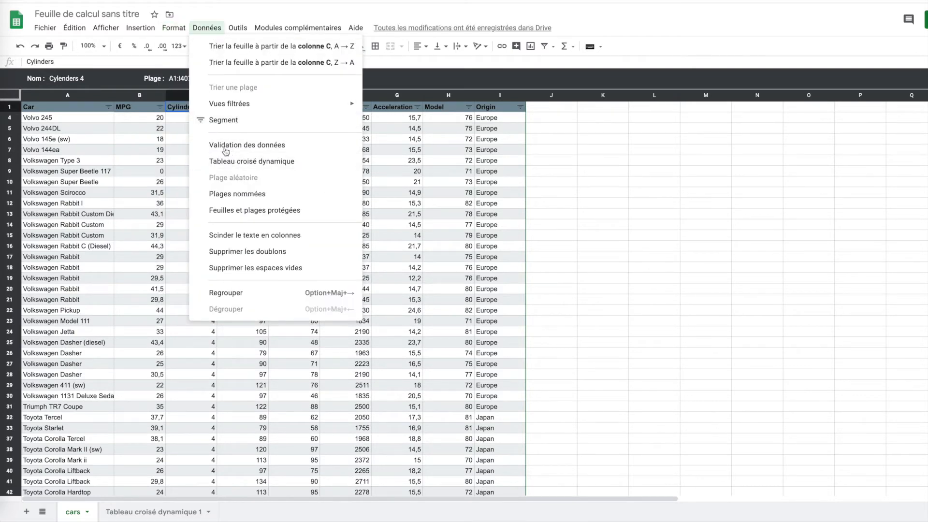
{"action": "mouse_move", "coordinate": [271, 107]}
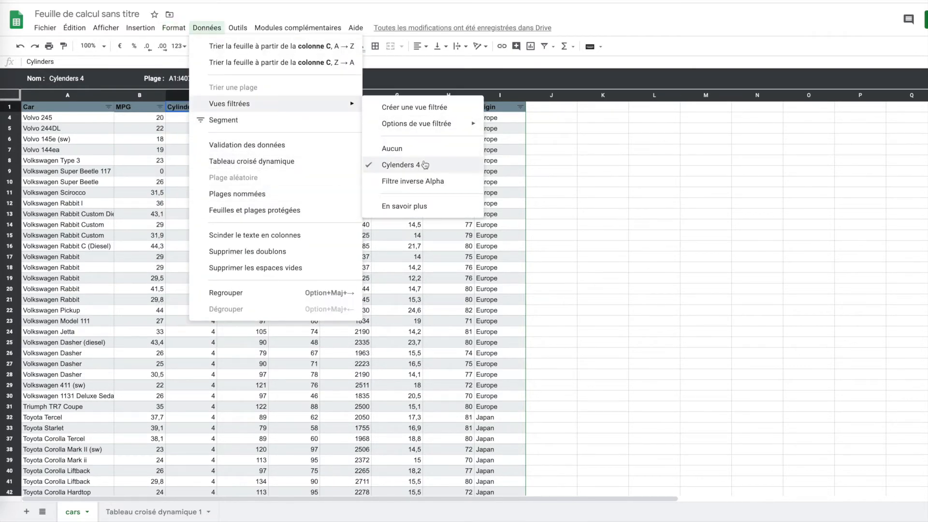
{"action": "left_click", "coordinate": [417, 182]}
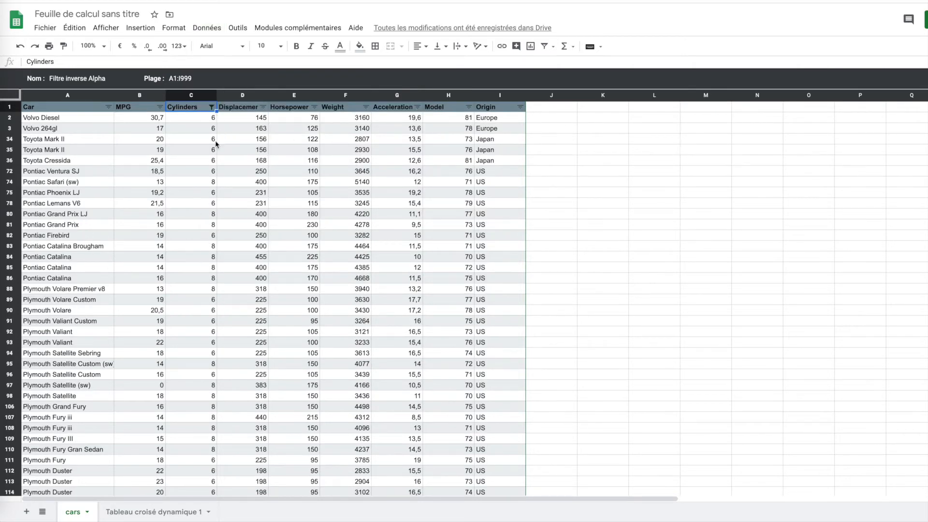
Switch the cars table back to the saved filtered view "Cylenders 4"
{"action": "left_click", "coordinate": [206, 28]}
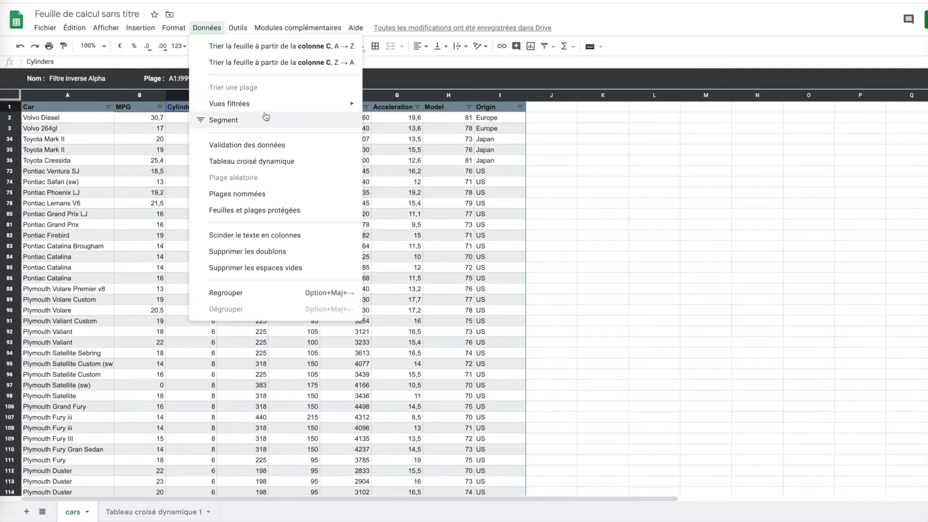
{"action": "mouse_move", "coordinate": [271, 105]}
{"action": "left_click", "coordinate": [420, 166]}
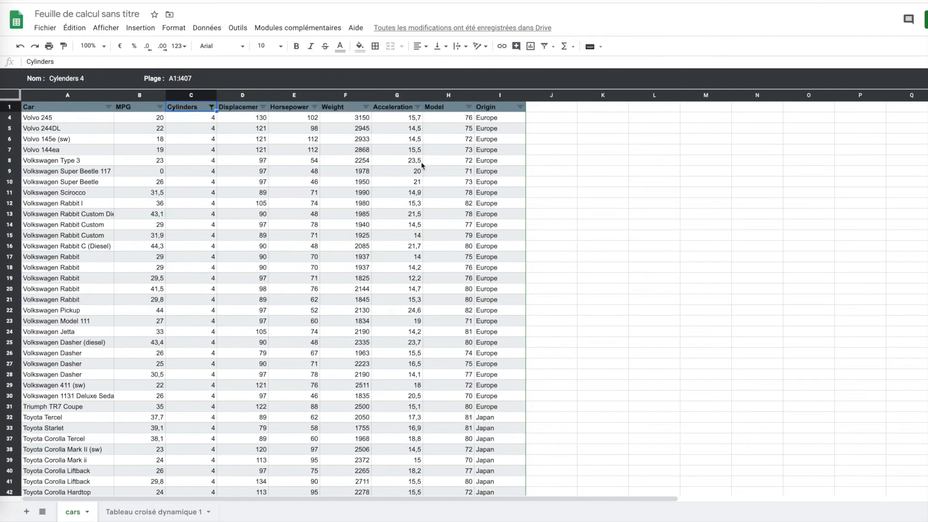